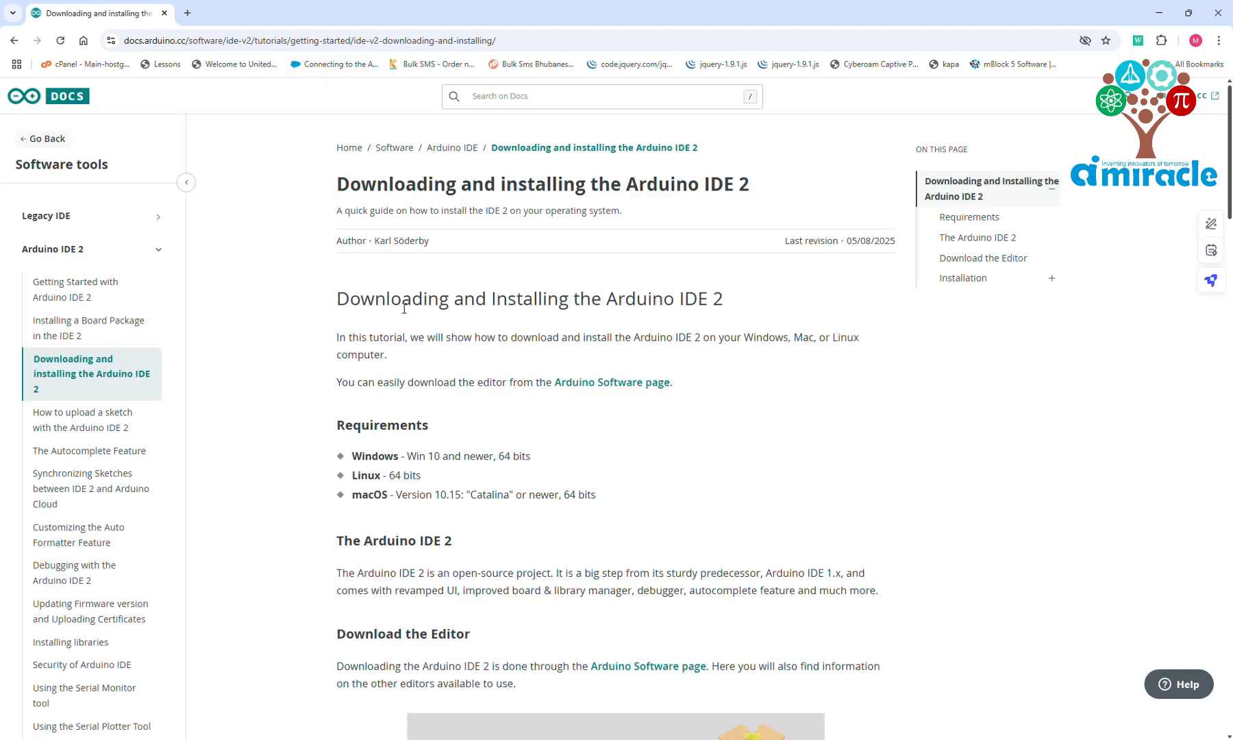
Download the Arduino IDE 2.3.6 installer for Windows 10 and newer, 64 bits, without donating or subscribing to the newsletter
drag(344, 304, 726, 305)
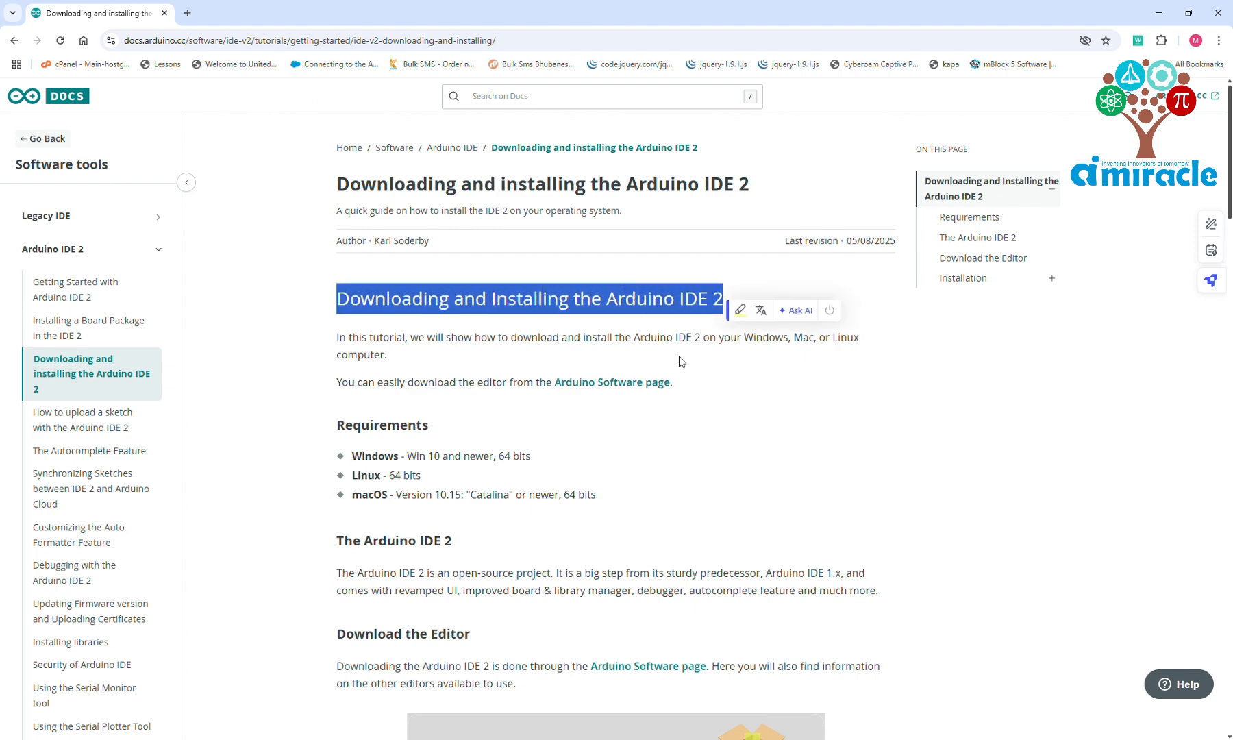
click(641, 393)
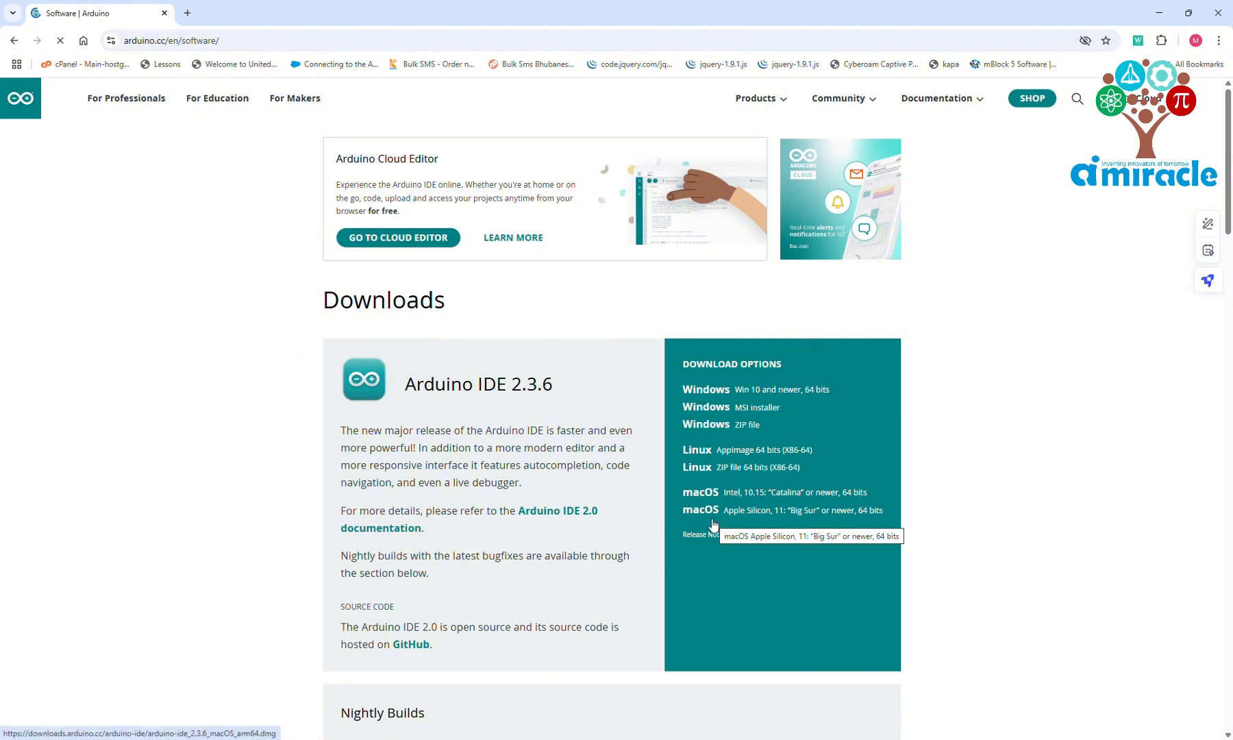
click(757, 398)
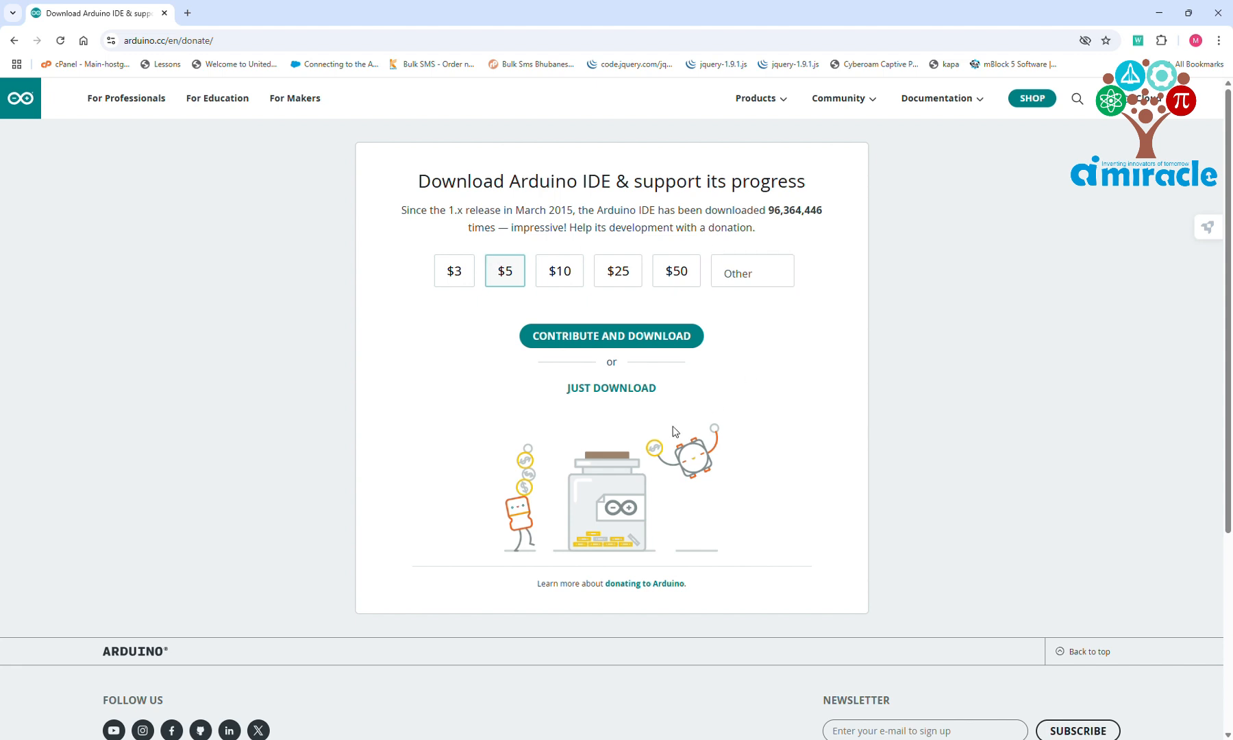
click(596, 391)
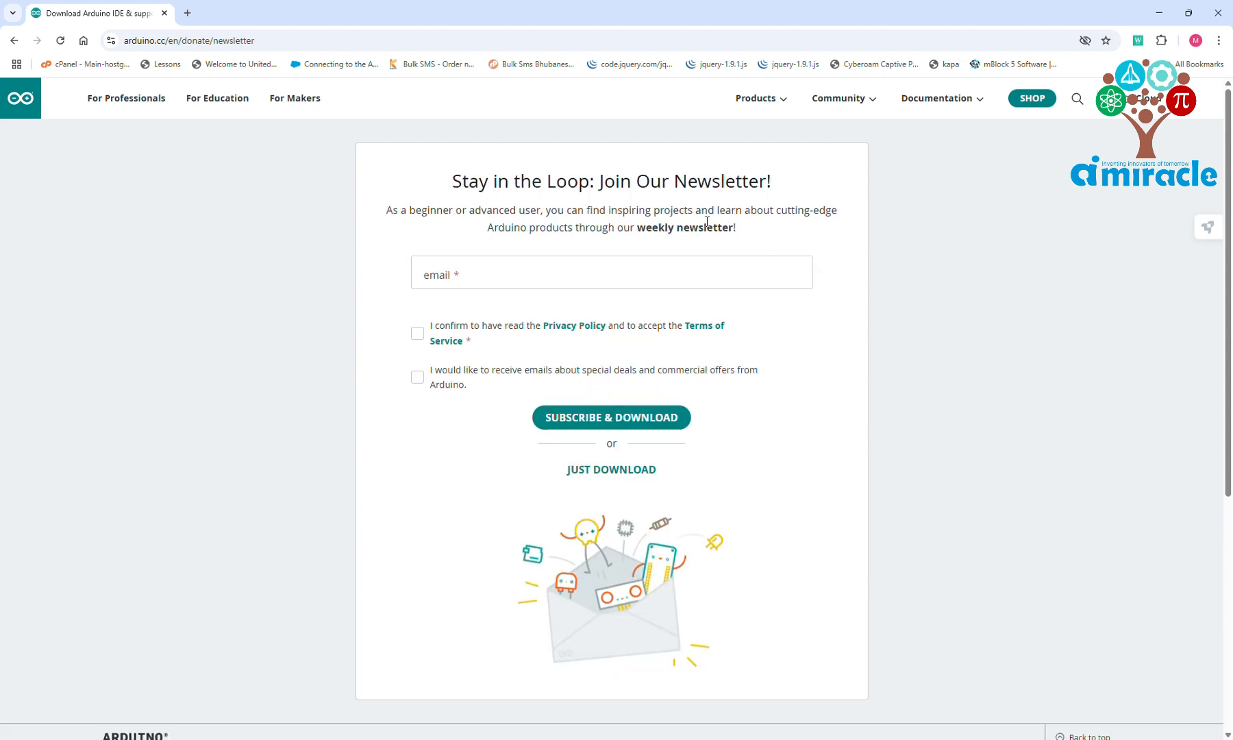
click(639, 478)
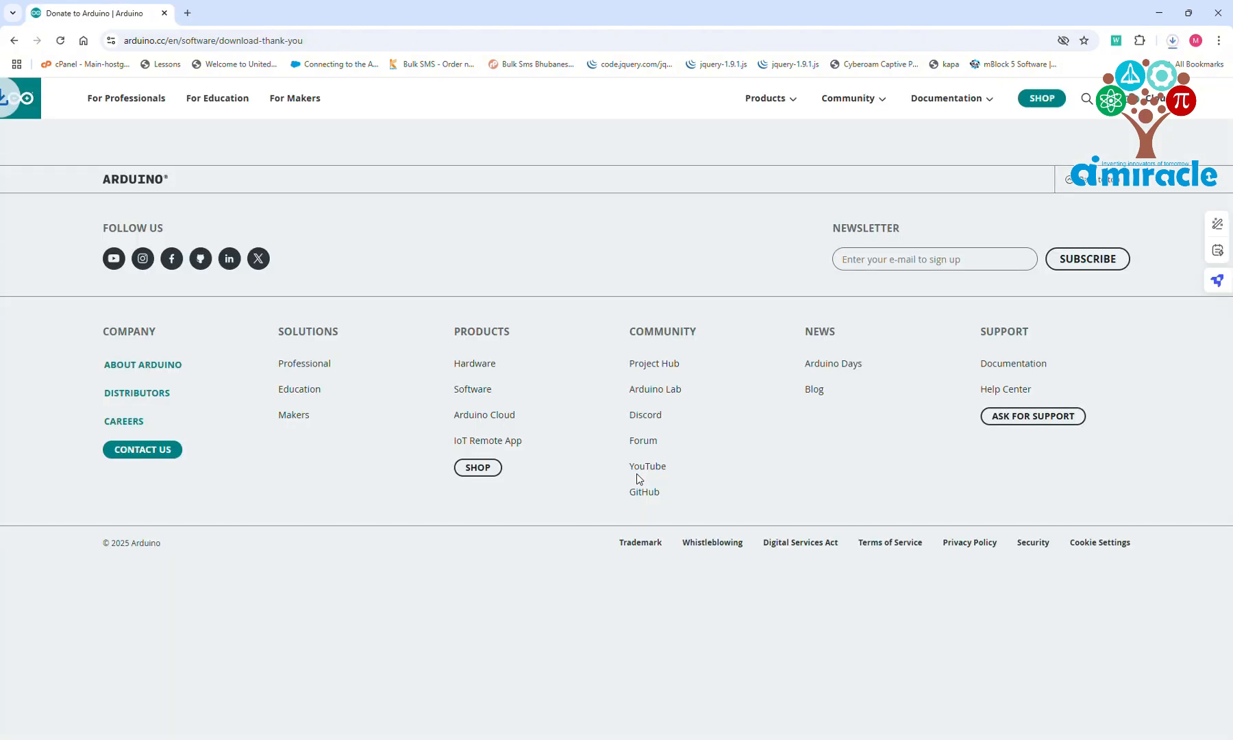
Check the installer's download in the browser's download history and open the Downloads folder in File Explorer
click(1172, 41)
click(1174, 36)
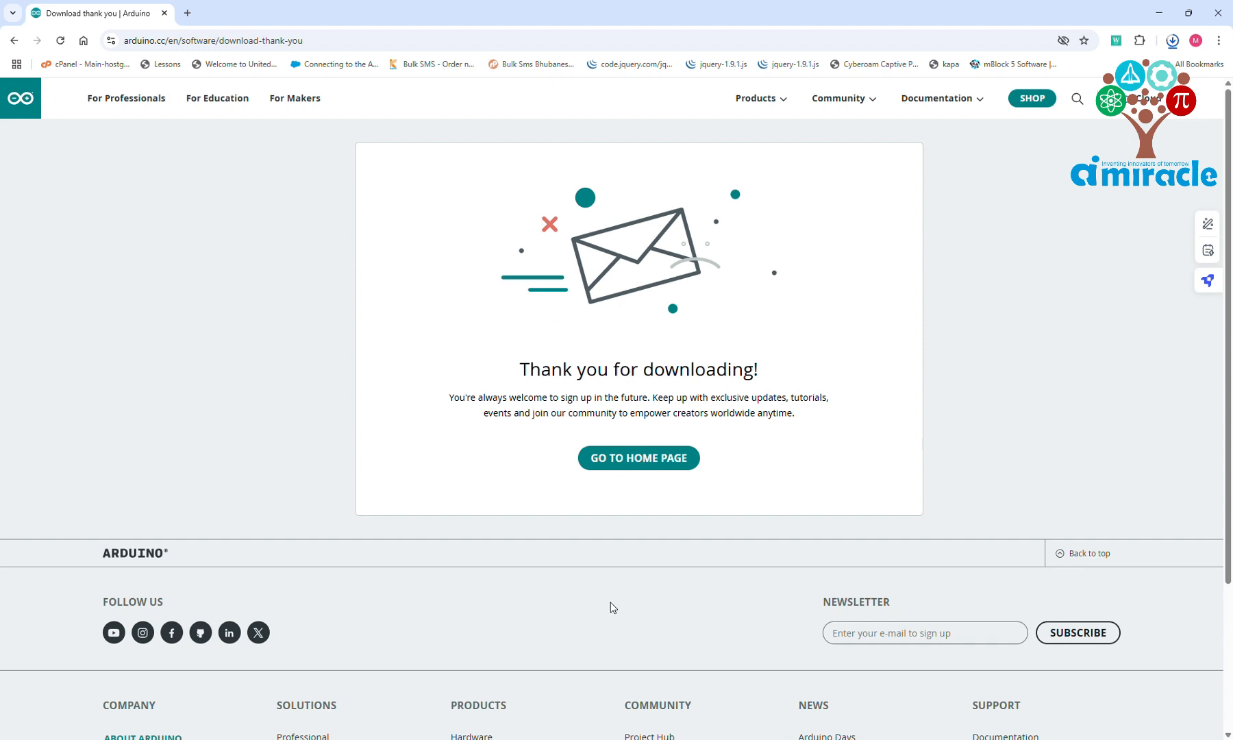
mouse_move(562, 739)
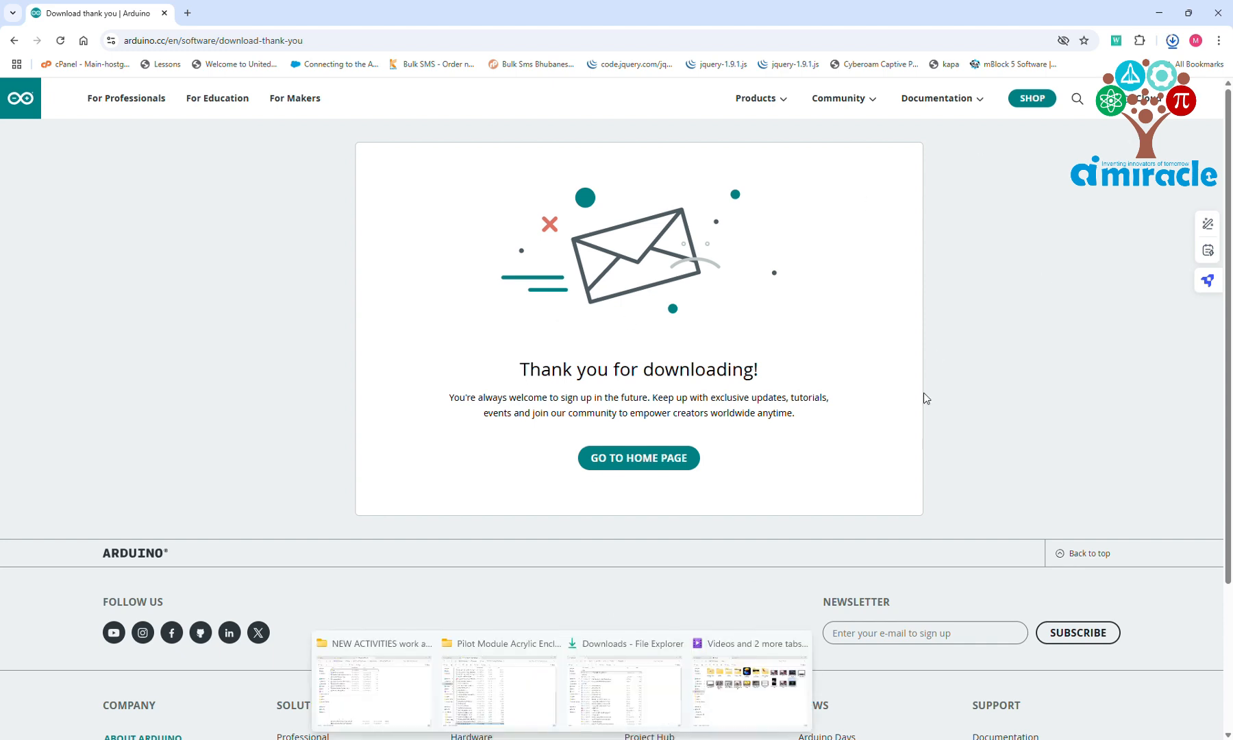
click(1172, 41)
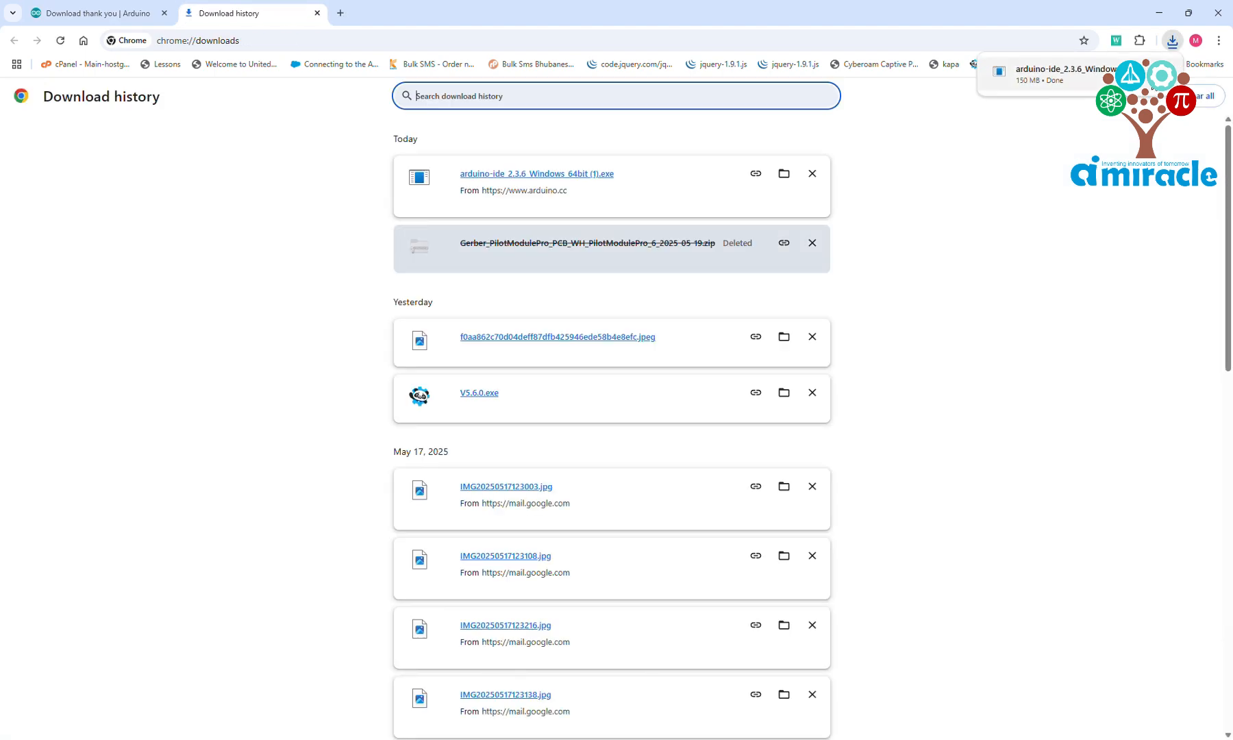
click(1230, 396)
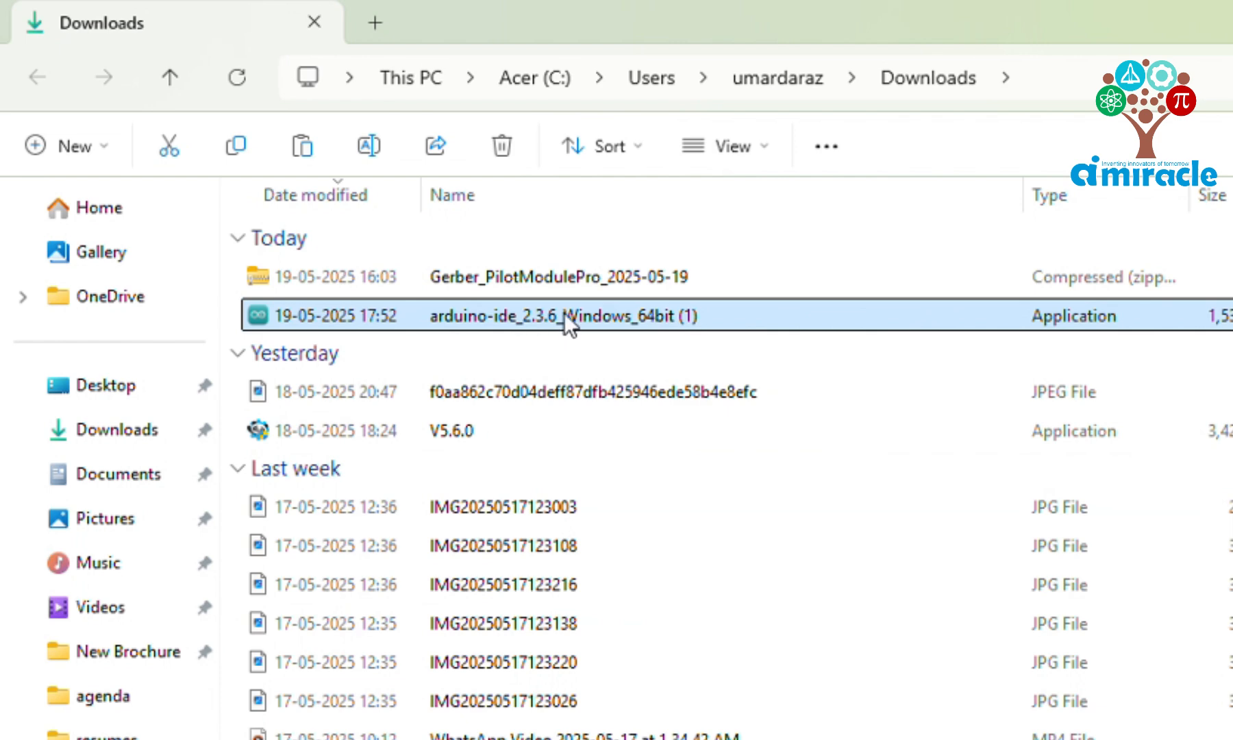
Run the arduino-ide_2.3.6_Windows_64bit (1) installer, accept the license agreement and proceed with installation for all users
double_click(564, 312)
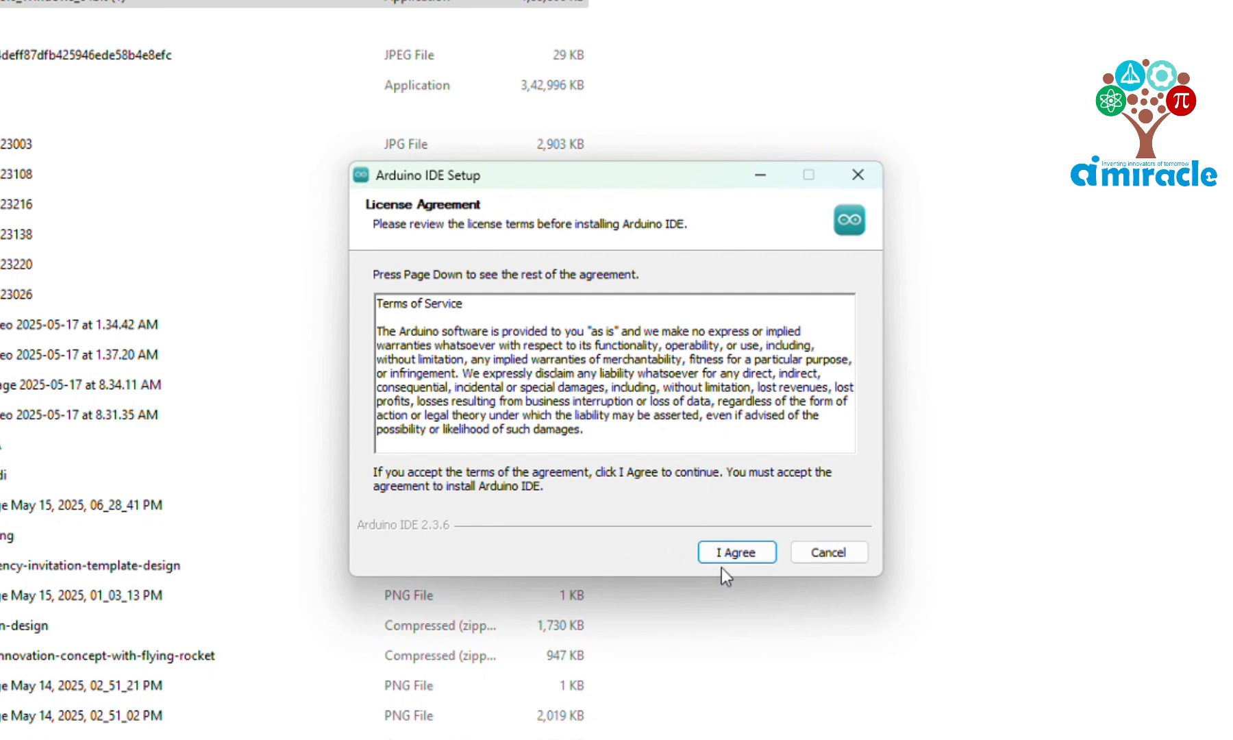
click(736, 556)
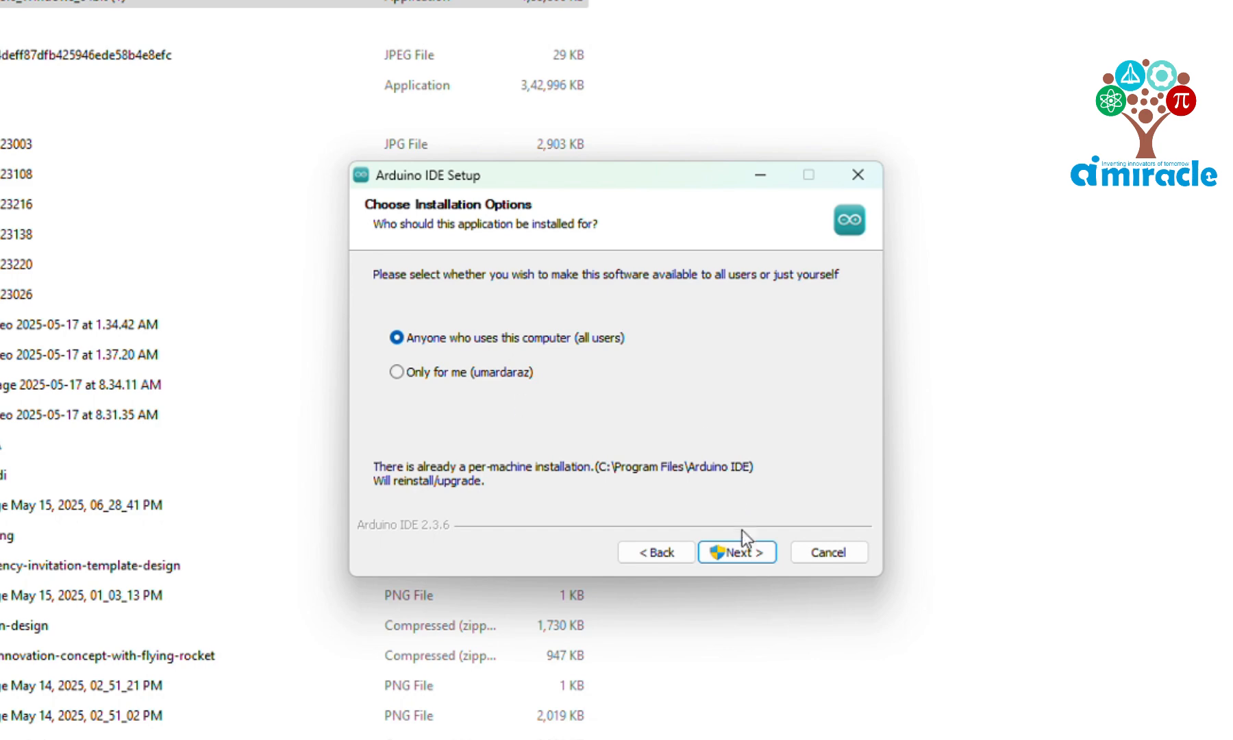
click(742, 556)
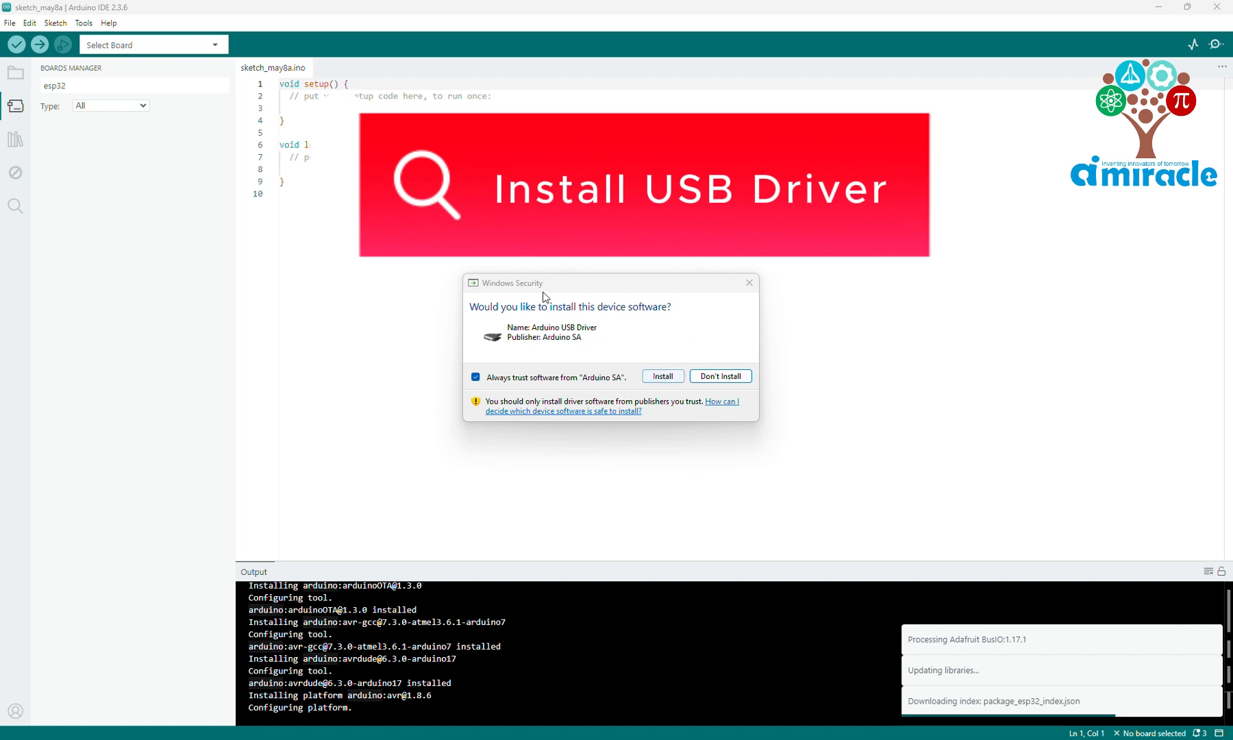
Allow installation of the Arduino USB Driver and the Genuino USB Driver, trusting both publishers
mouse_move(545, 286)
mouse_down()
mouse_move(535, 255)
mouse_move(561, 273)
mouse_up()
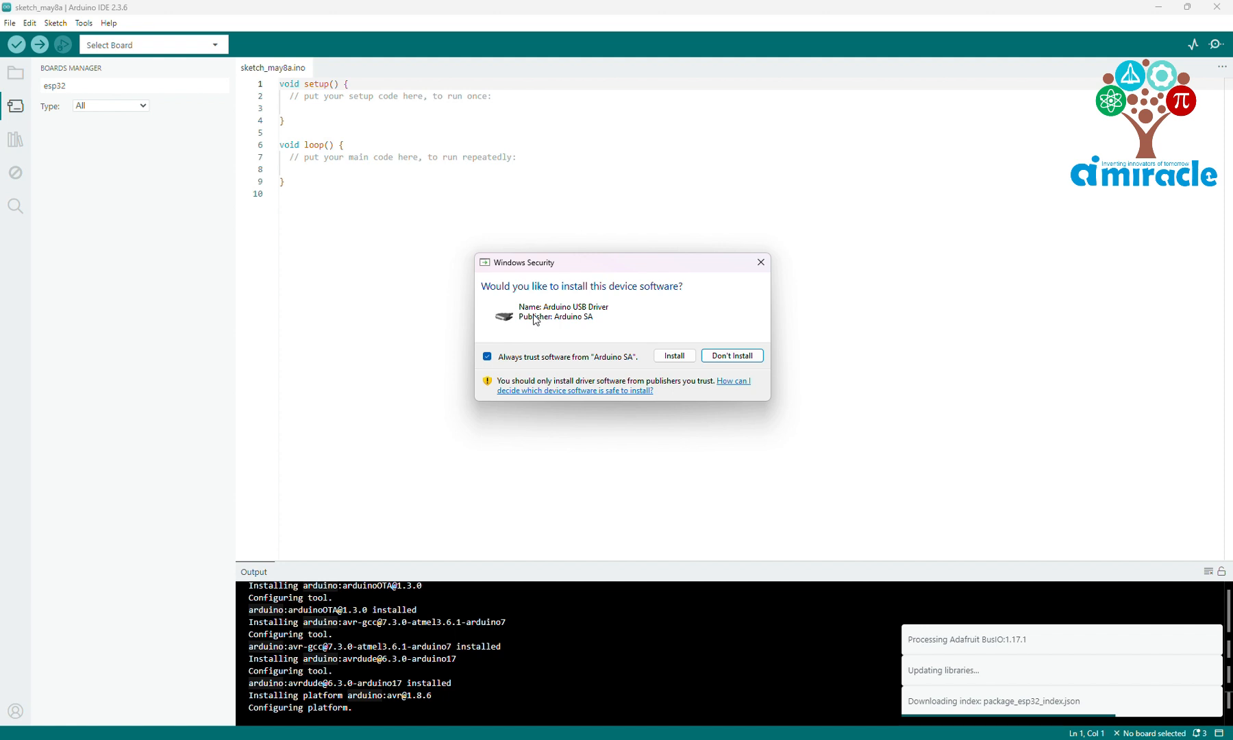
click(674, 357)
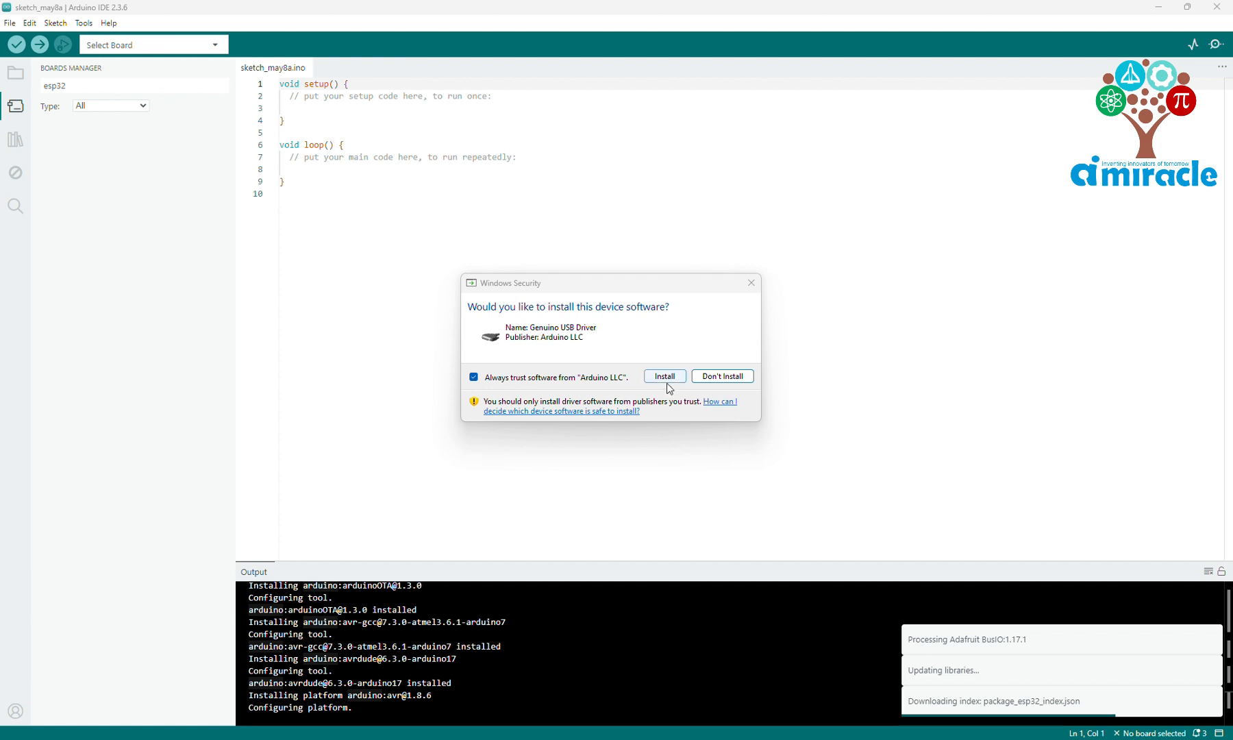
click(667, 384)
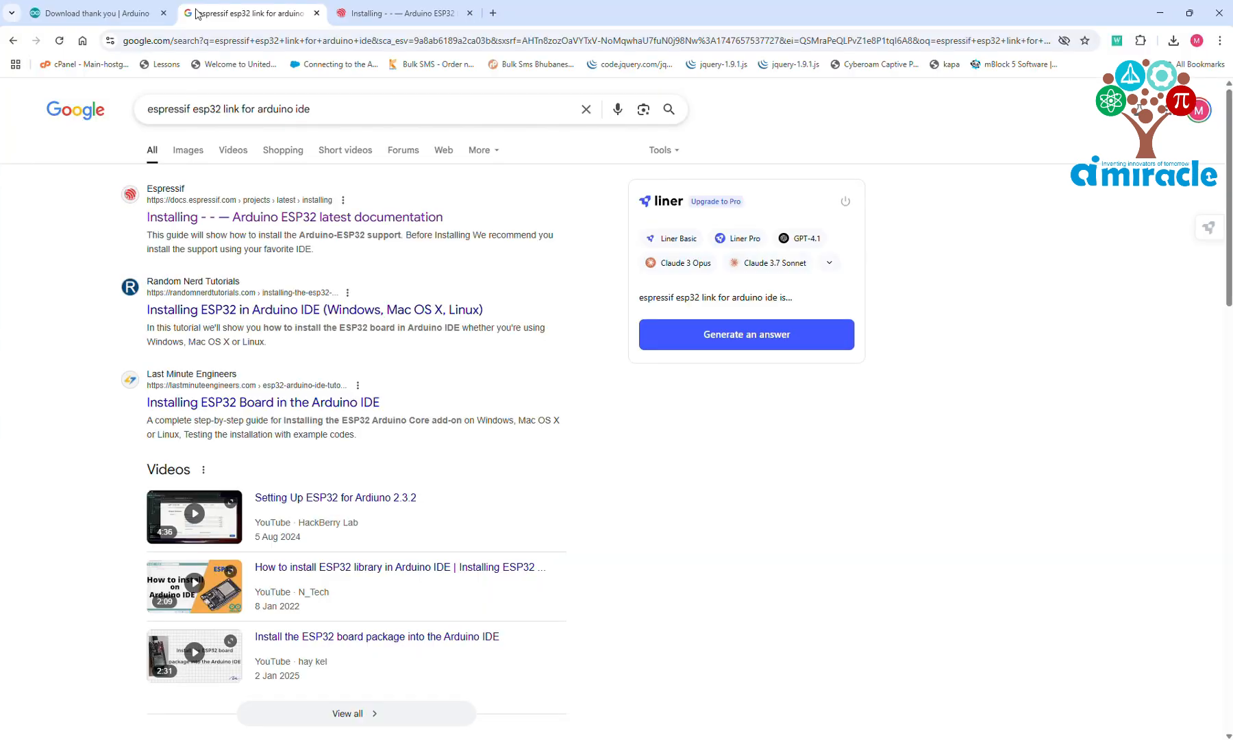
click(91, 6)
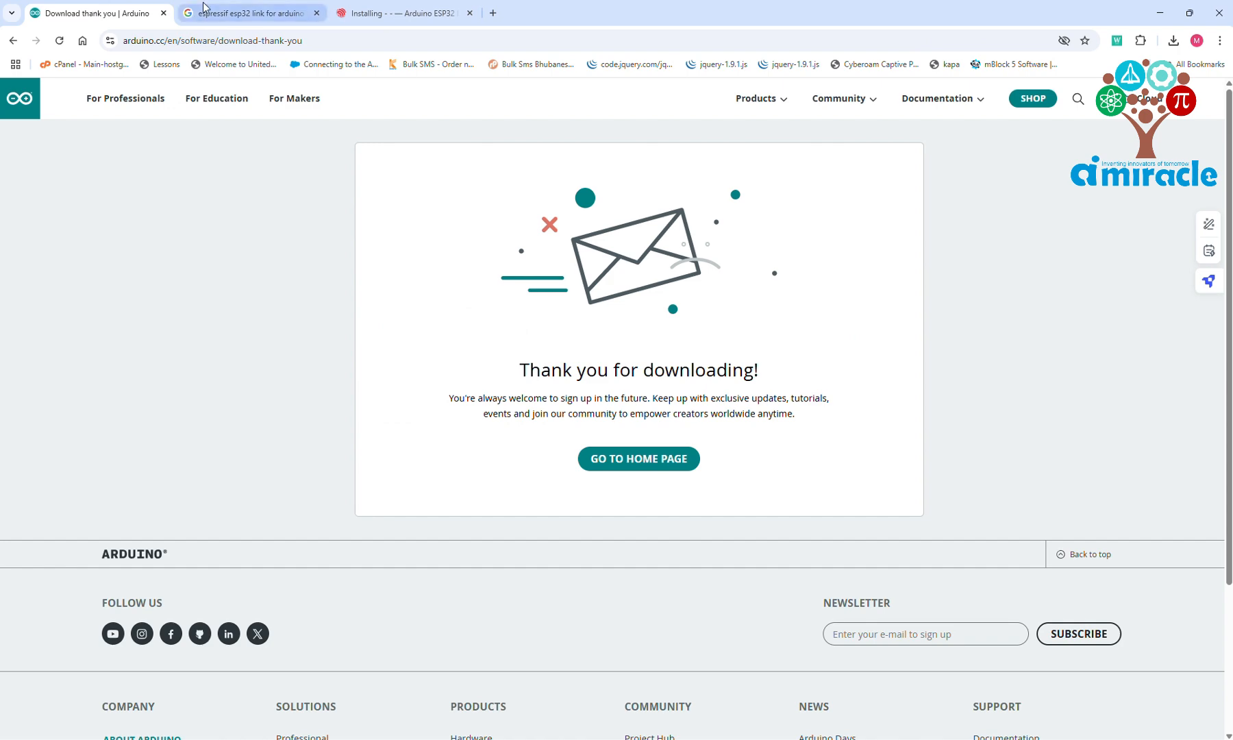
click(236, 11)
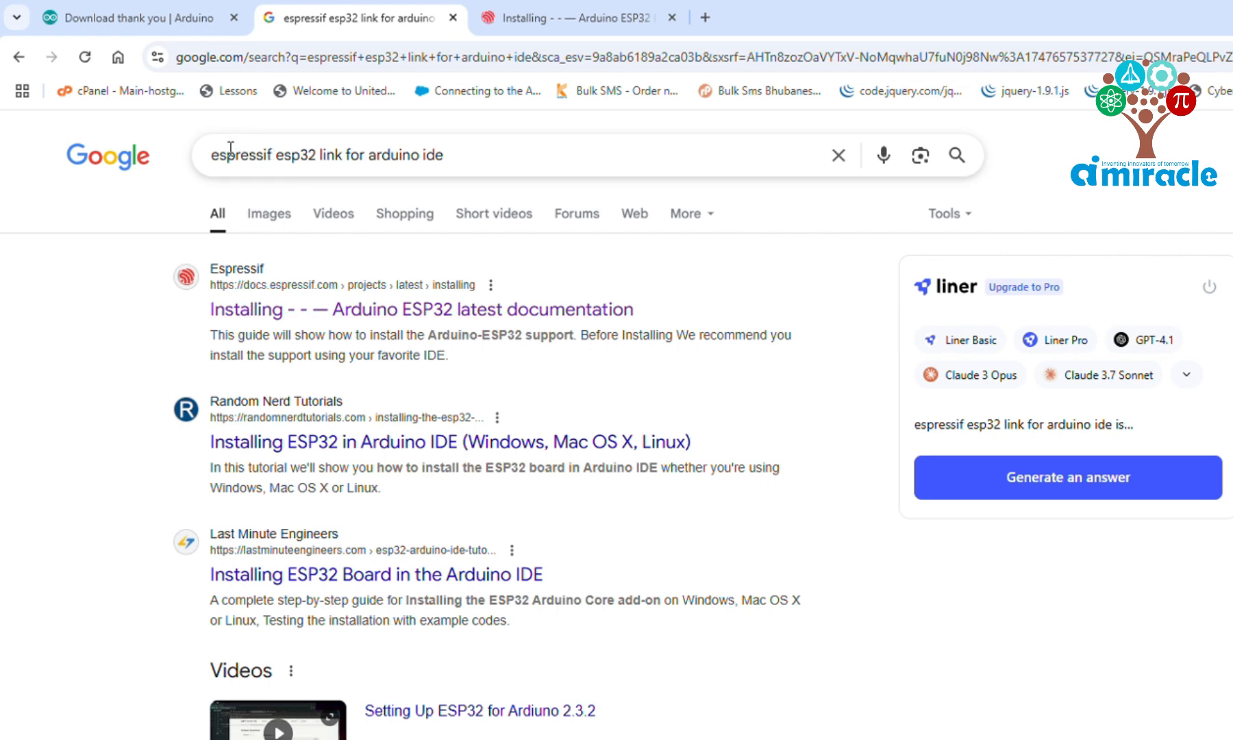
drag(465, 154, 110, 152)
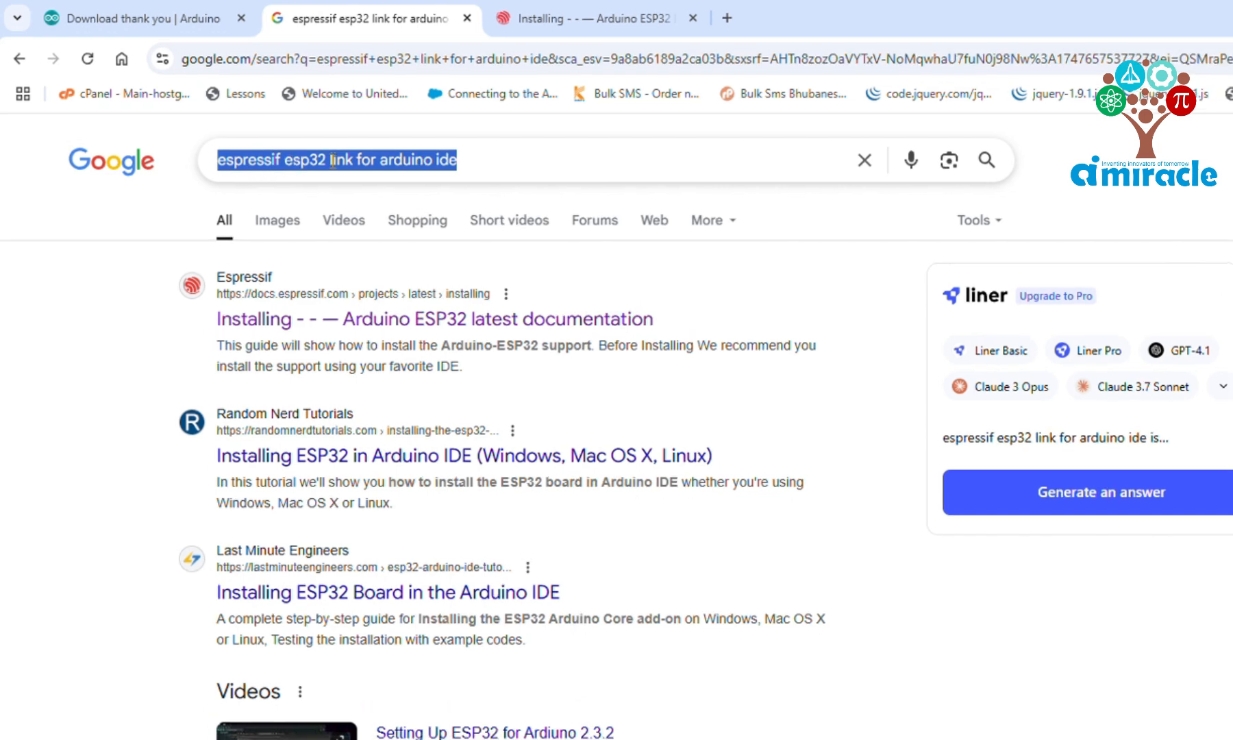
click(784, 292)
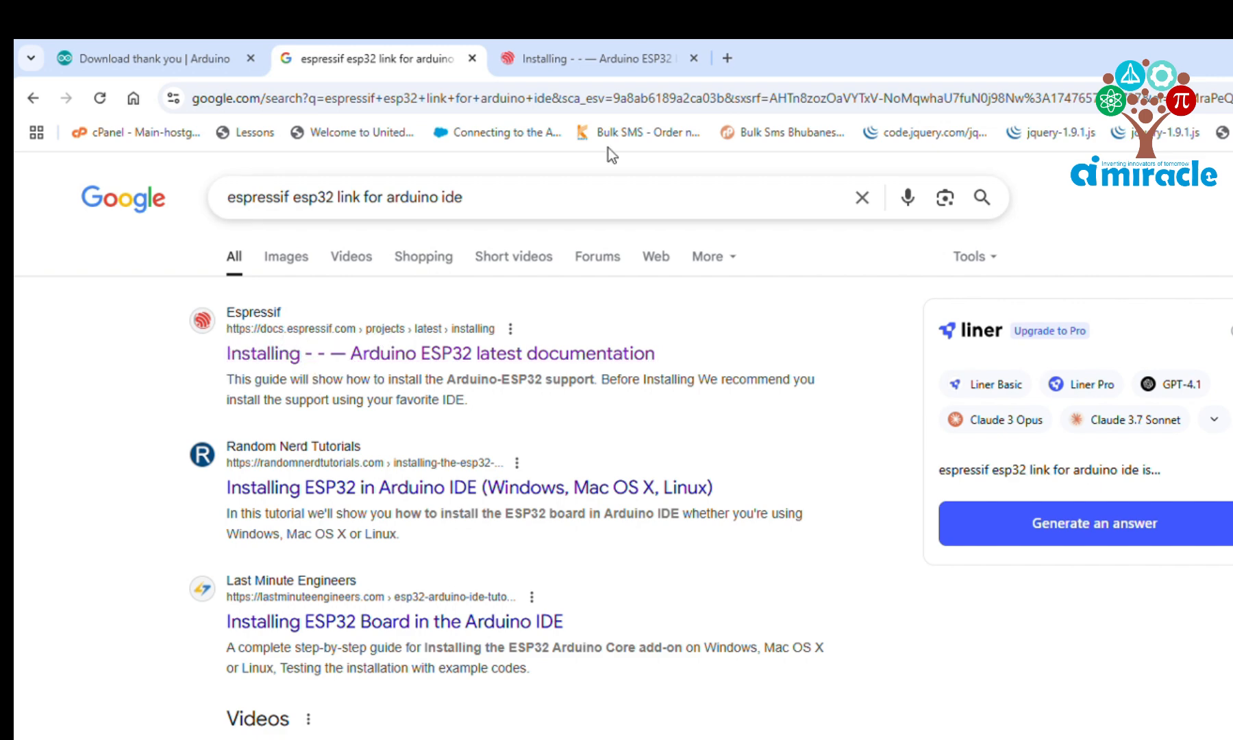
Copy the stable release link from the Installing using Arduino IDE section of Espressif's Arduino ESP32 documentation
click(617, 63)
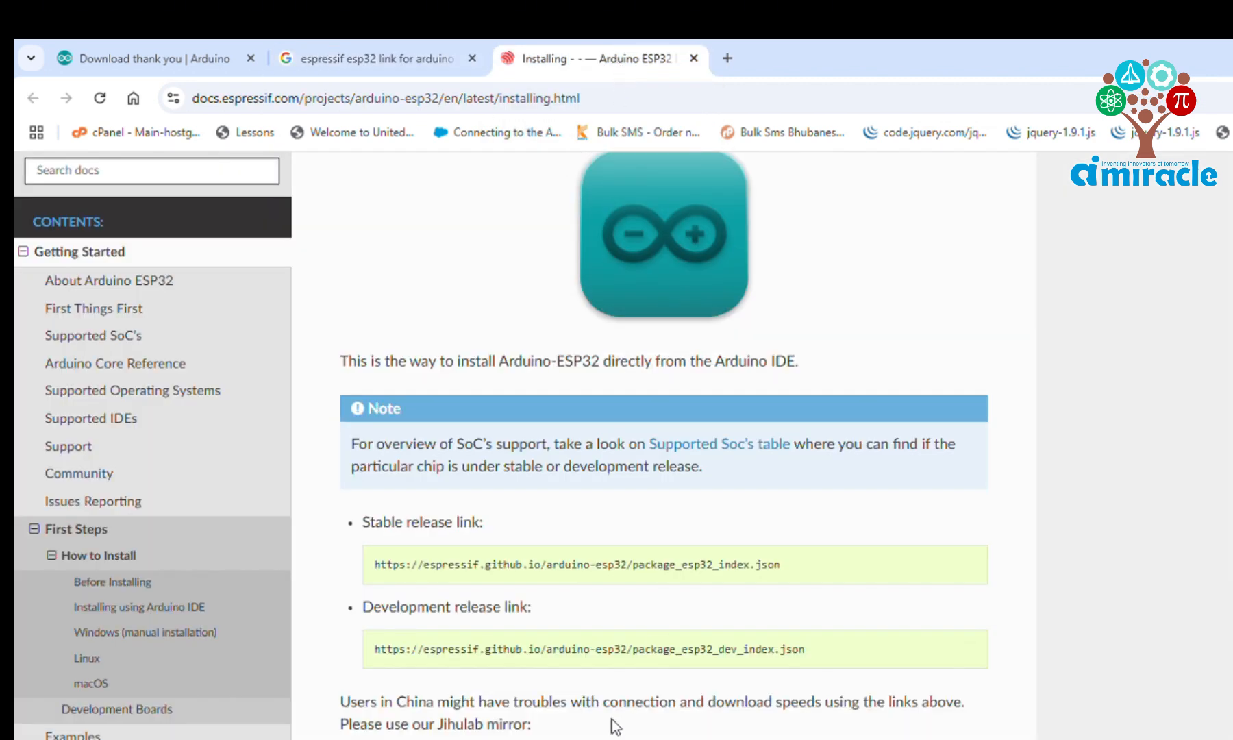
scroll(612, 726, up, 5)
scroll(616, 723, down, 5)
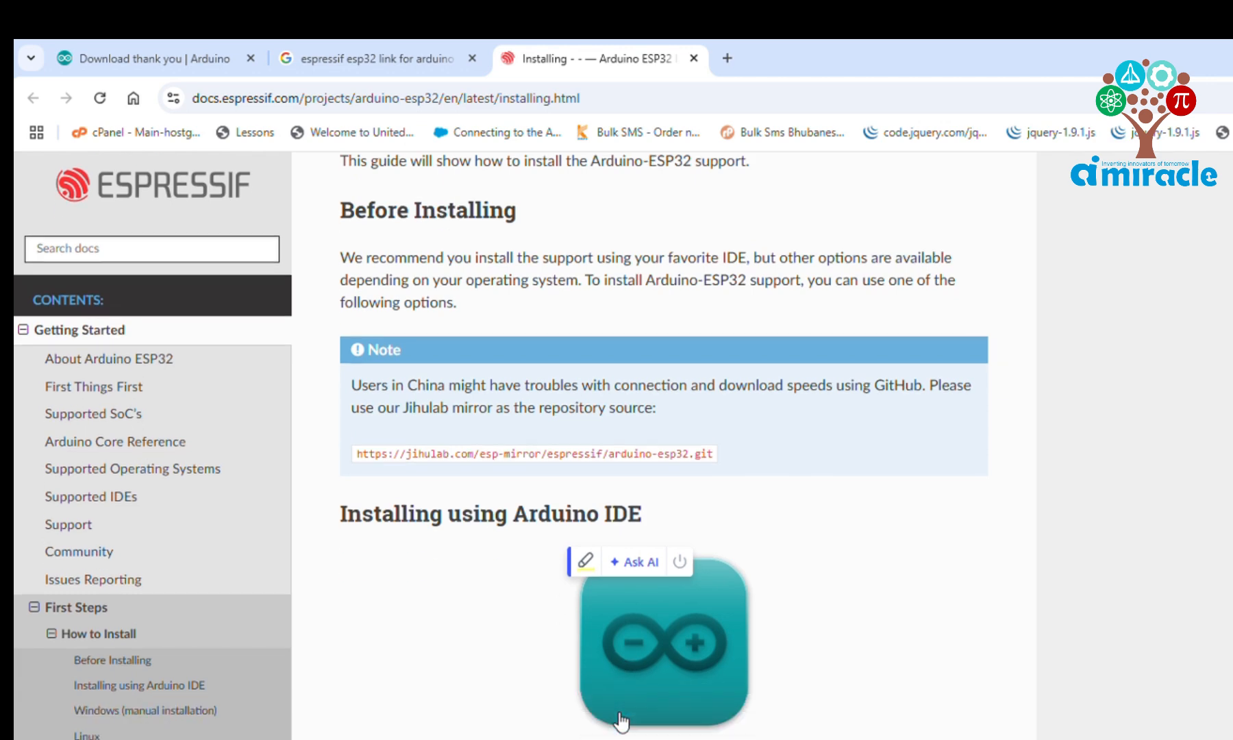
scroll(619, 713, down, 1)
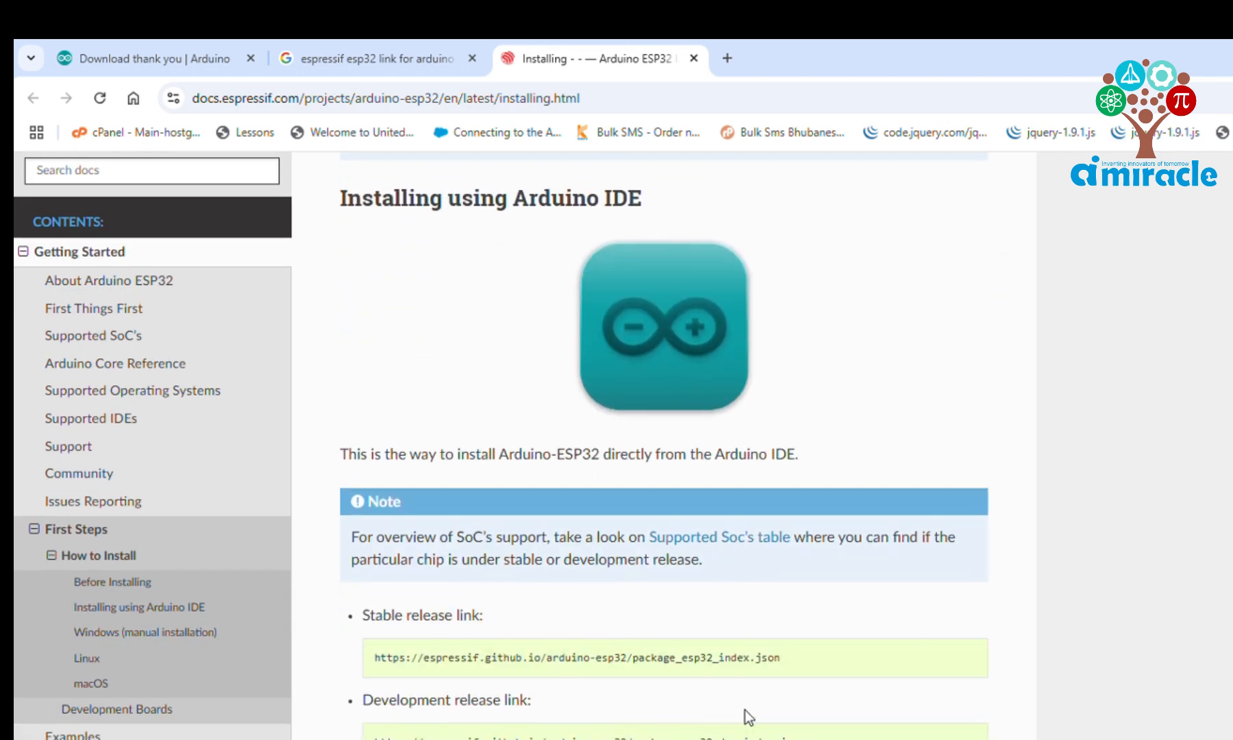
drag(823, 661, 356, 680)
drag(924, 663, 402, 672)
key(ctrl+c)
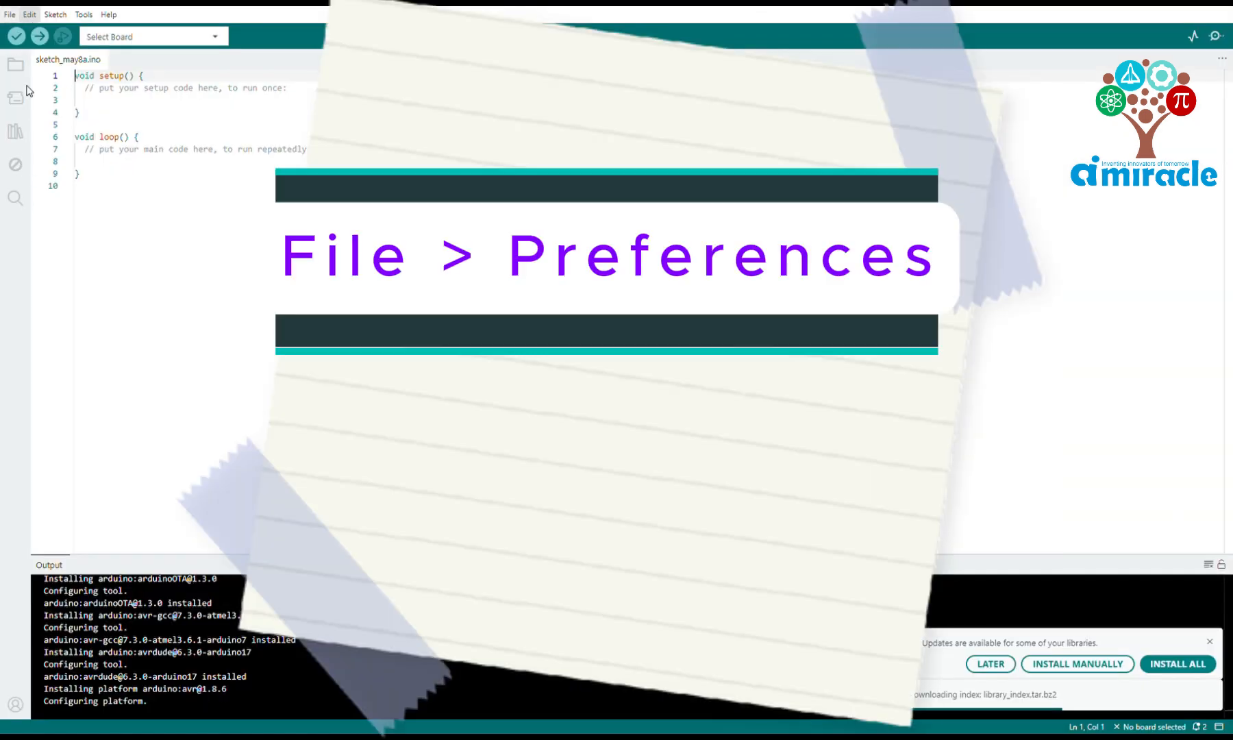
click(9, 14)
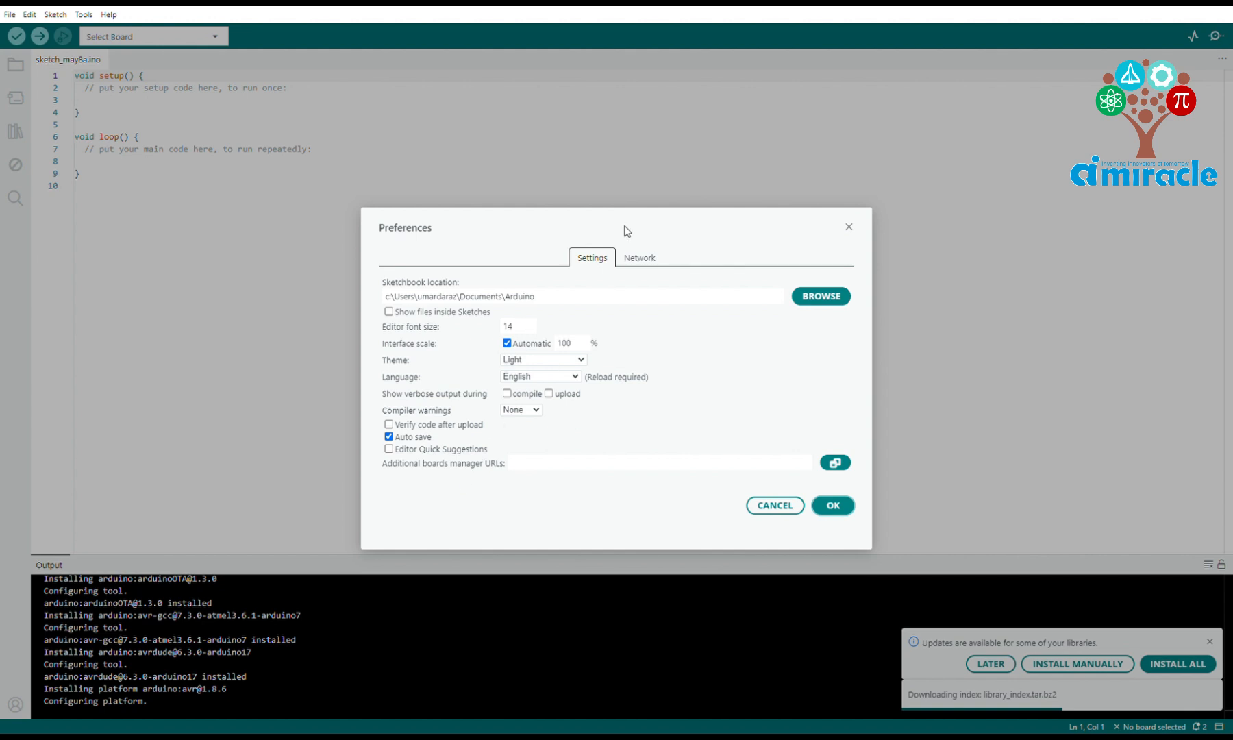
click(561, 469)
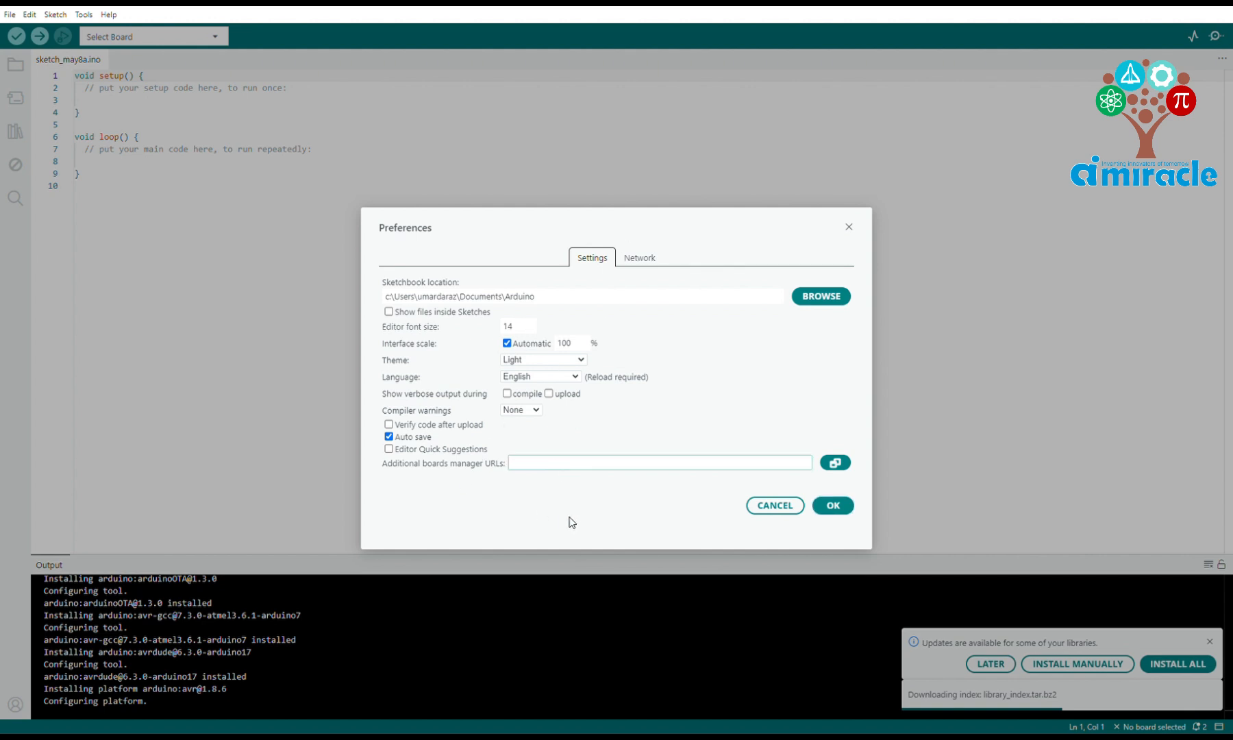
key(ctrl+v)
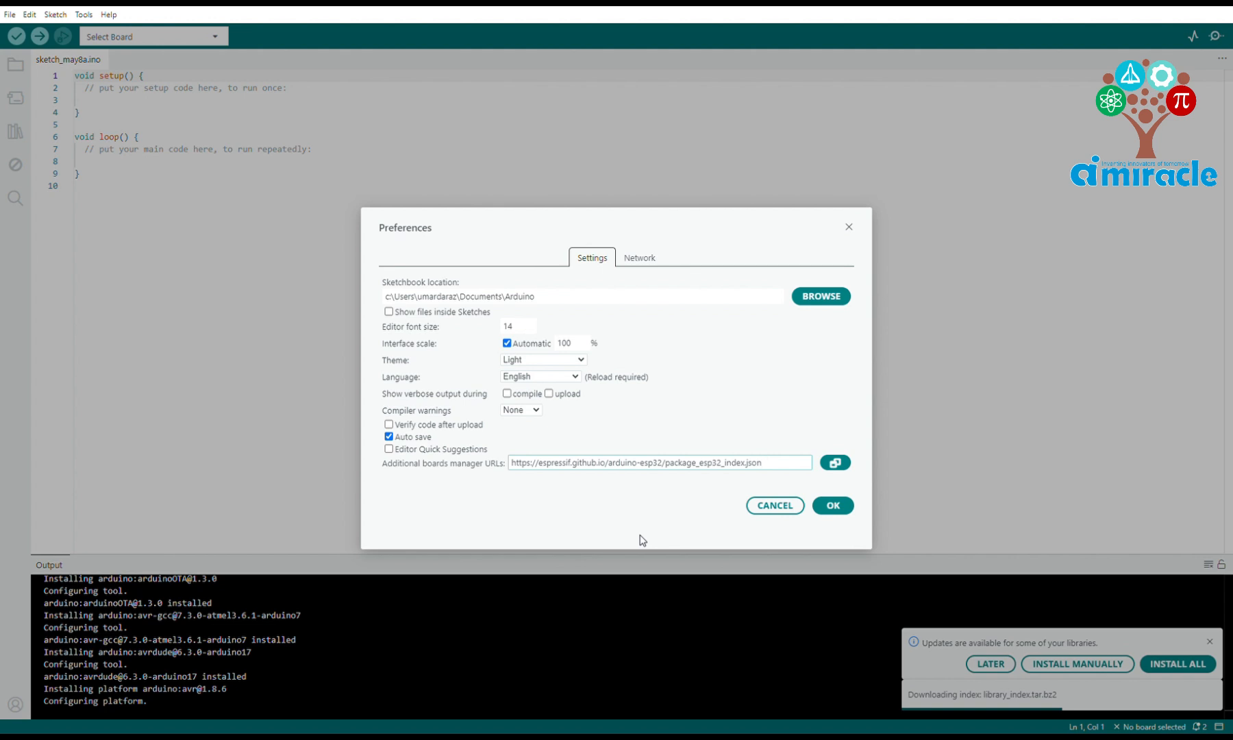
click(832, 505)
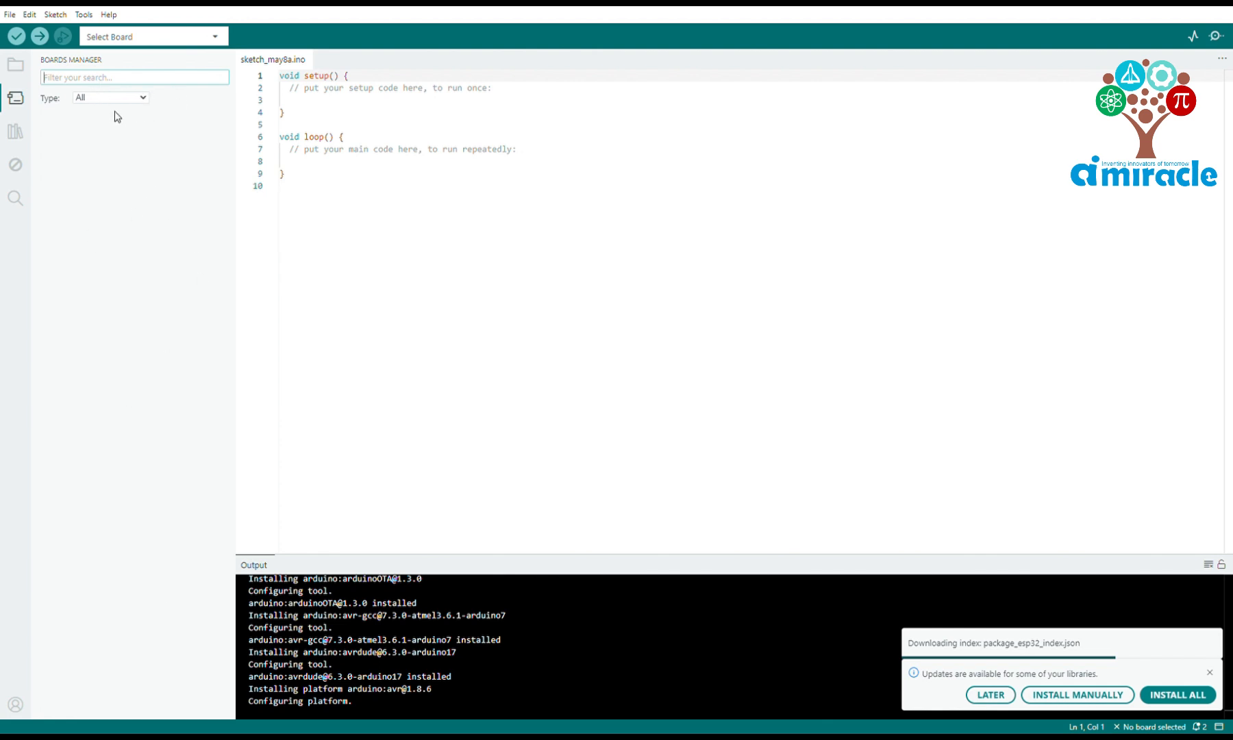
Search the boards manager for esp32 and install version 3.2.0 of the esp32 package by Espressif Systems
text(esp32)
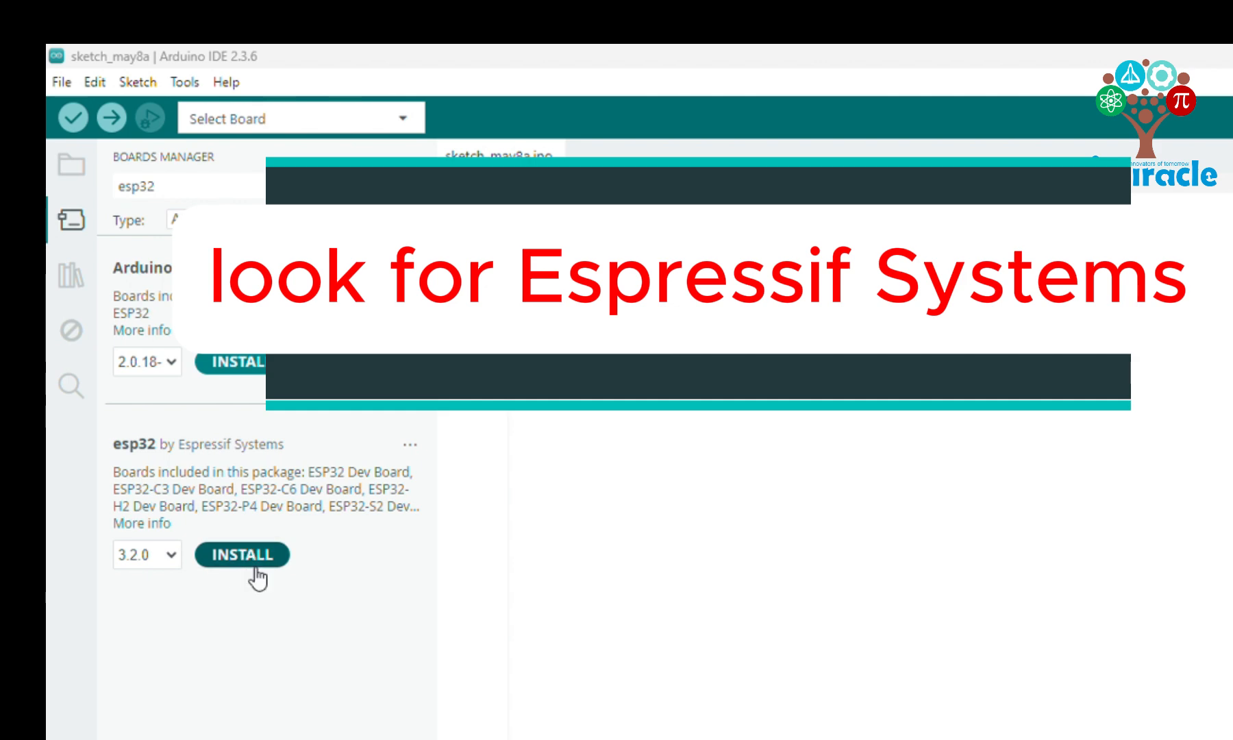
click(260, 556)
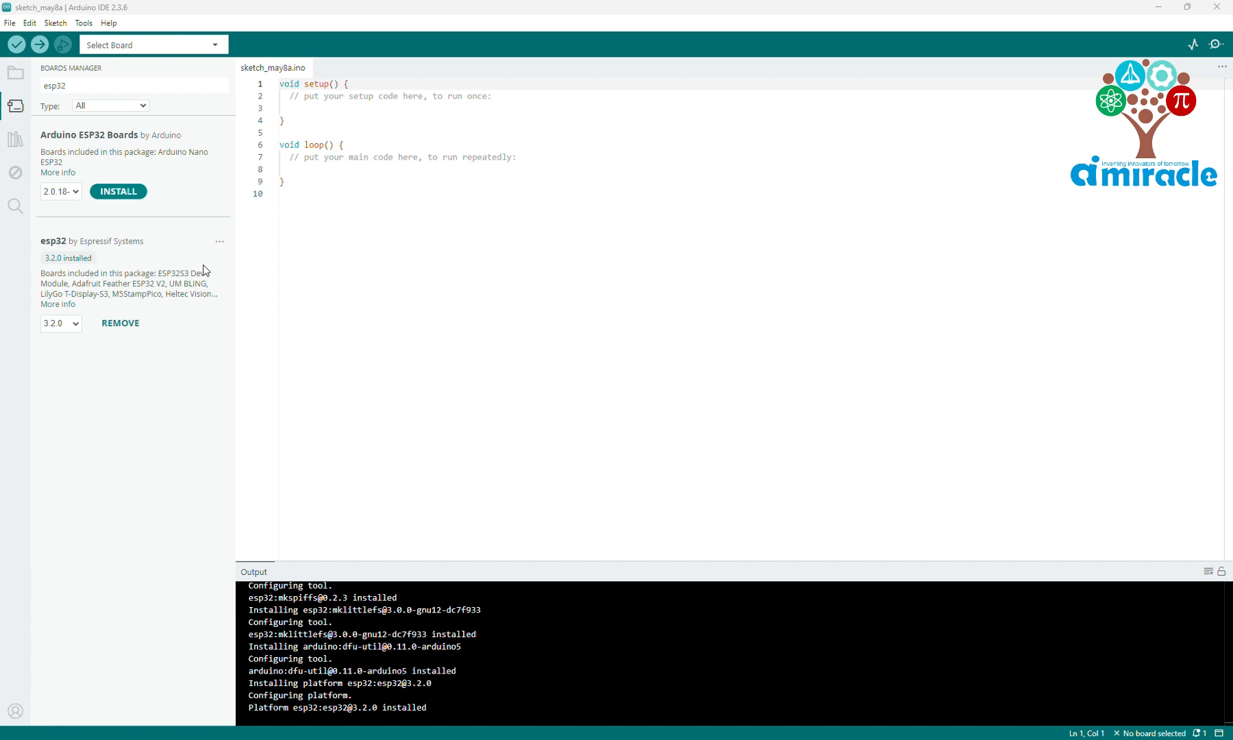
Choose ESP32-WROOM-DA Module from the esp32 boards as the sketch's target board
click(85, 24)
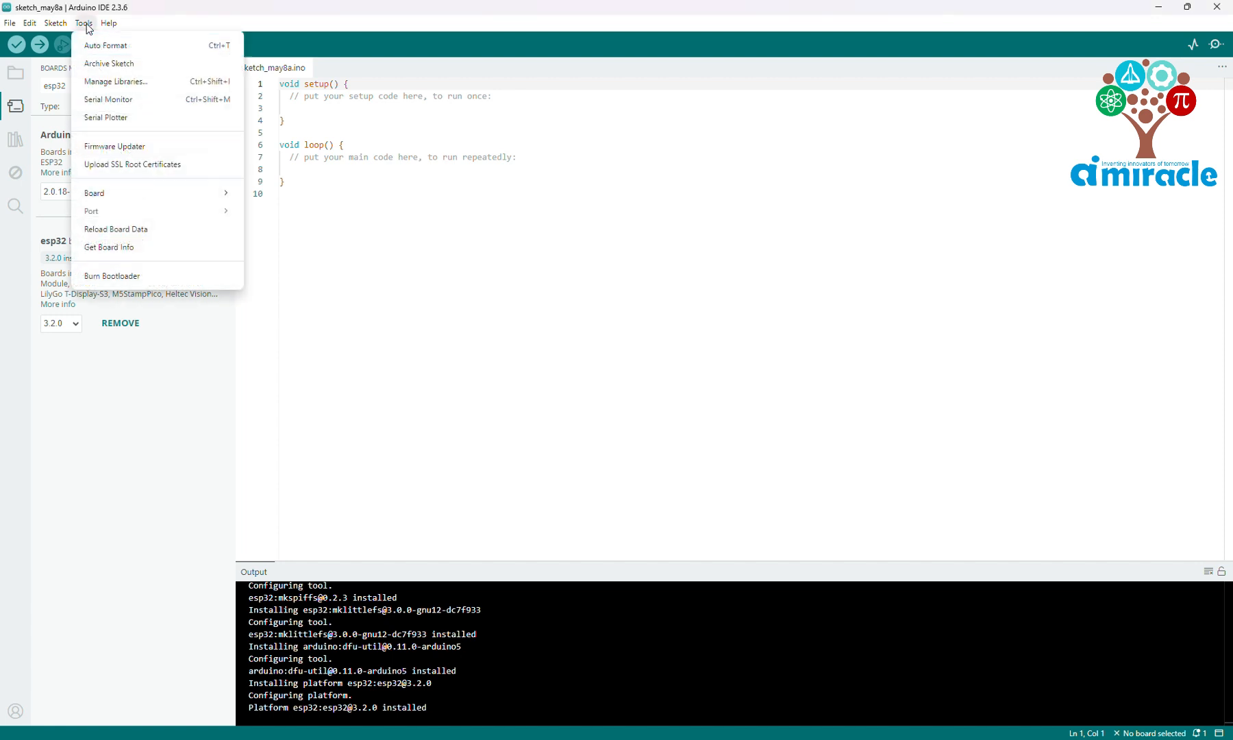
mouse_move(147, 197)
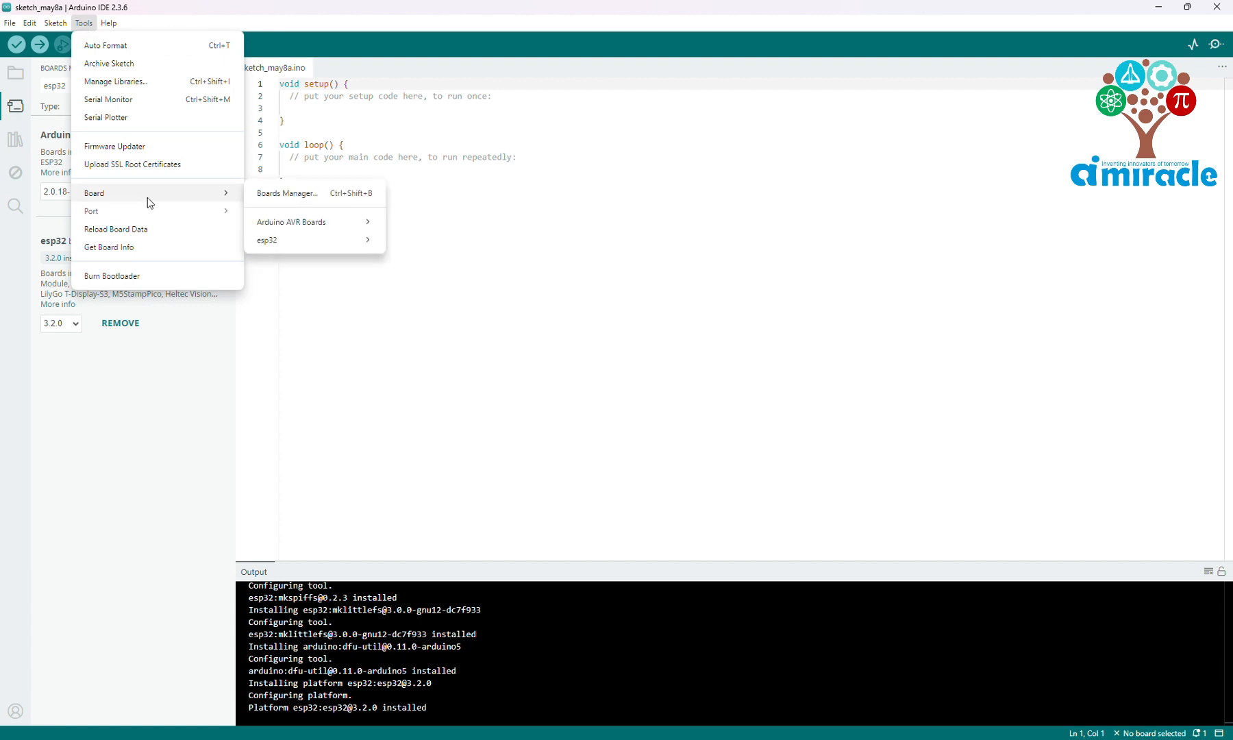
mouse_move(340, 246)
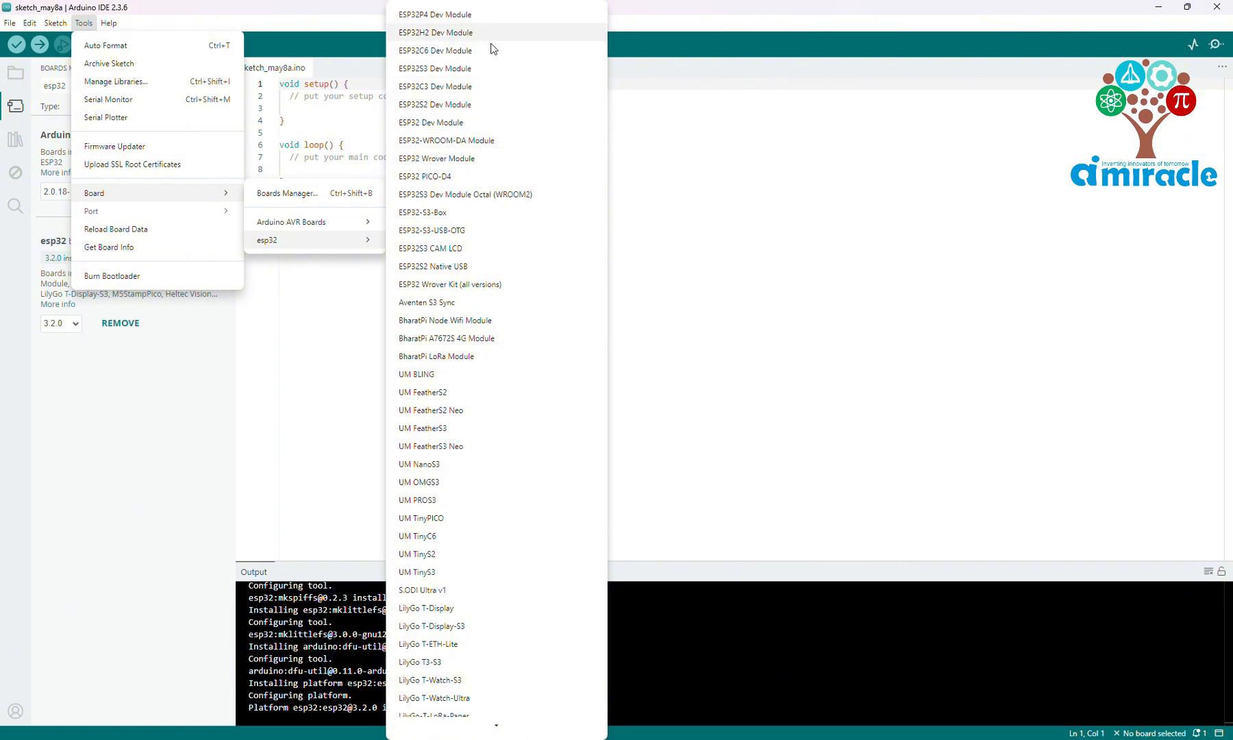
click(485, 141)
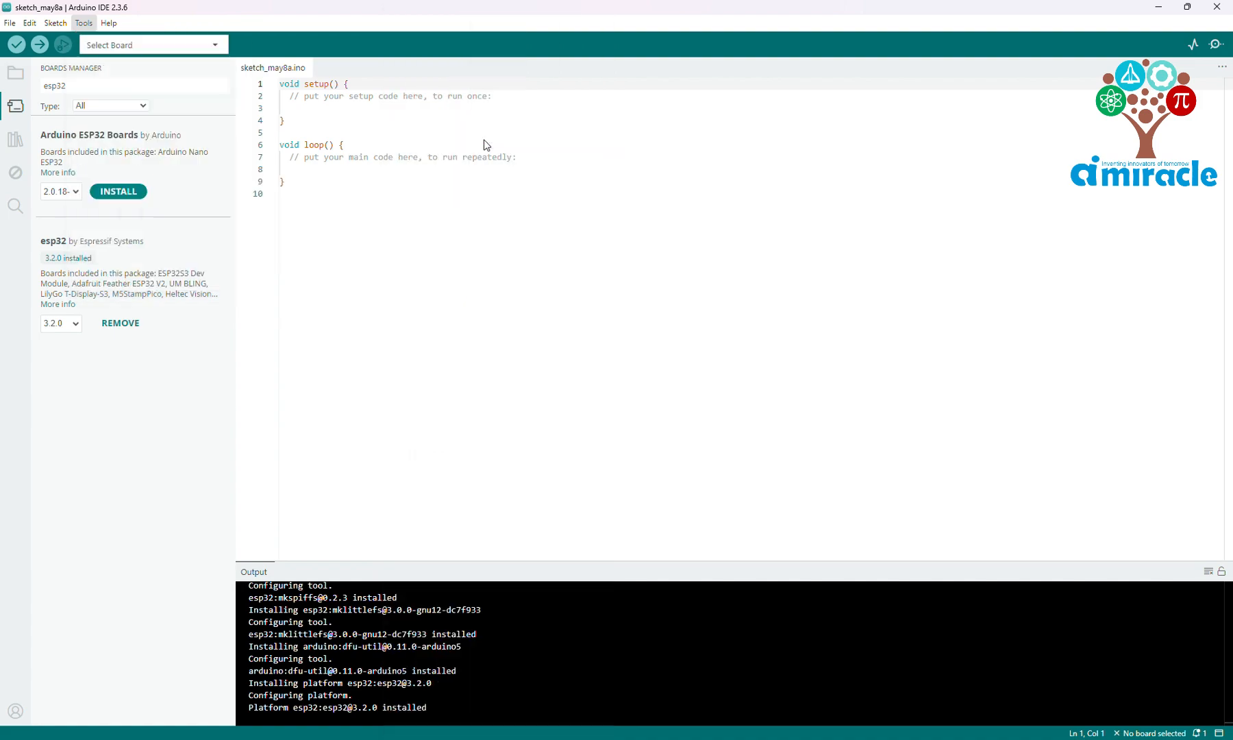